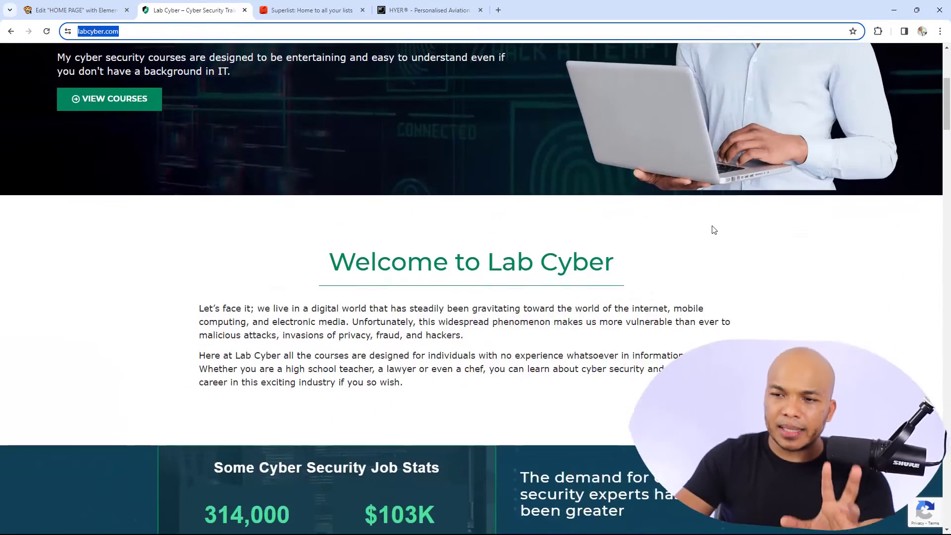
Scroll the Lab Cyber homepage down to its 'Some Cyber Security Job Stats' section
scroll(713, 230, "down", 5)
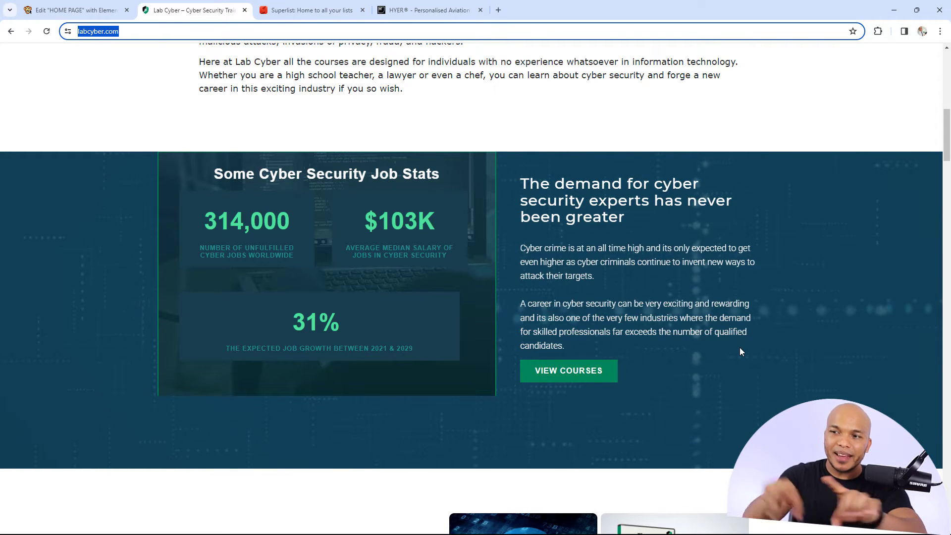
Back in the Elementor editor, start a Build with AI section in the empty drop zone and expand the prompt's extra options
left_click(89, 9)
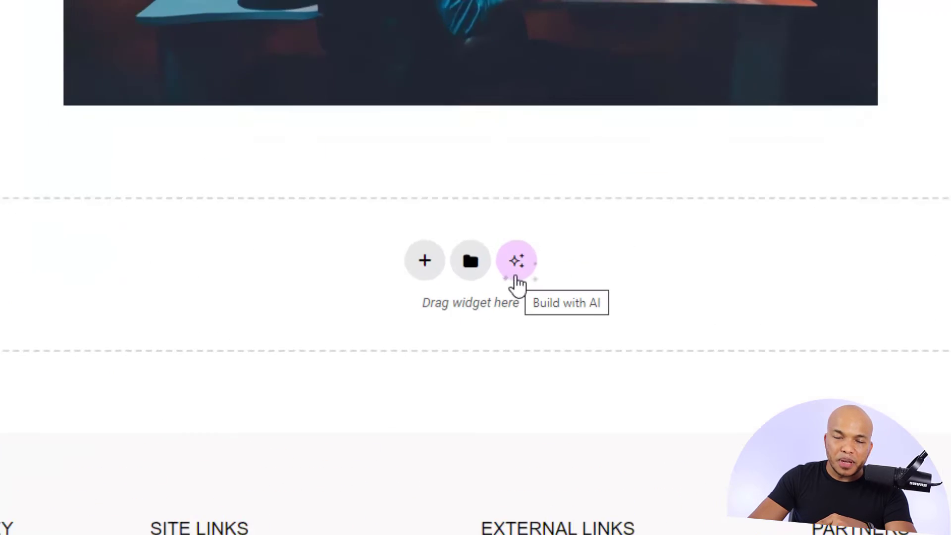
left_click(509, 277)
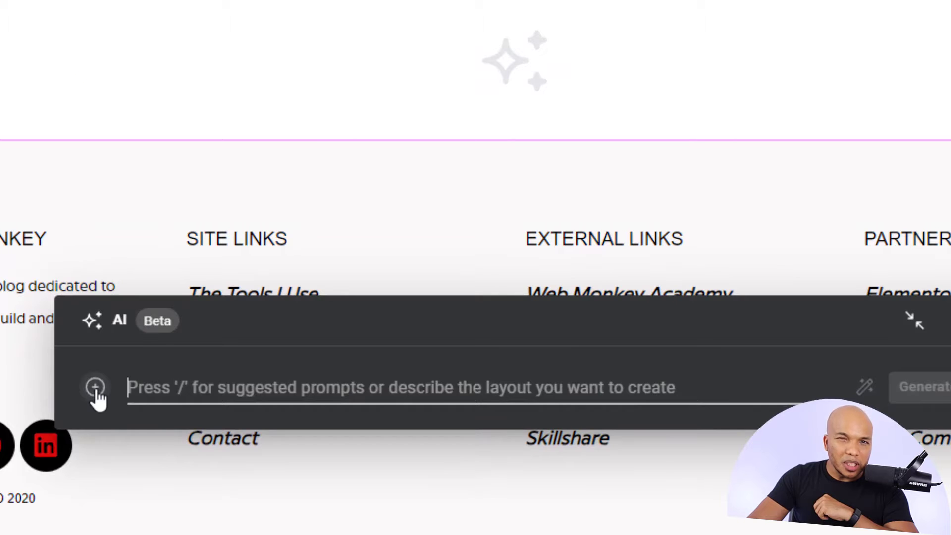
left_click(96, 389)
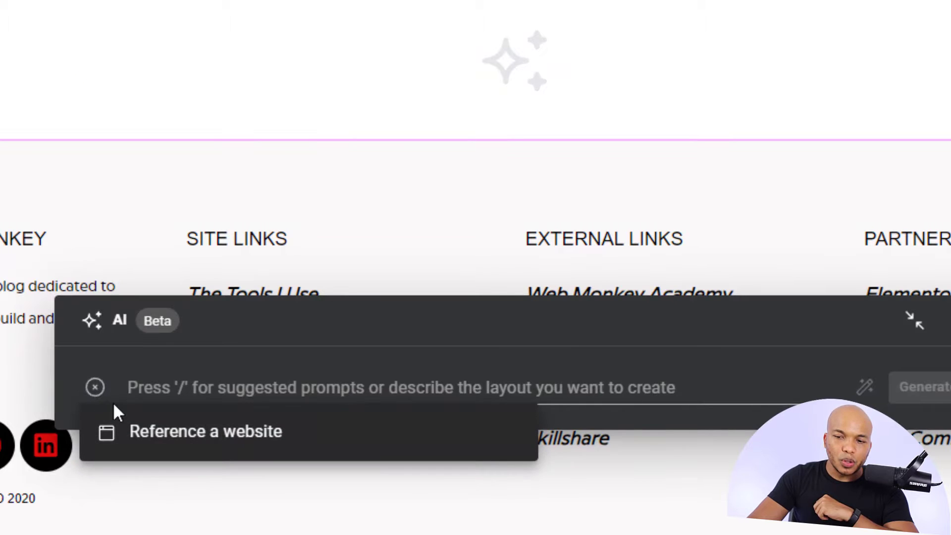
Choose Reference a website and submit the copied labcyber.com address as the reference URL
left_click(174, 435)
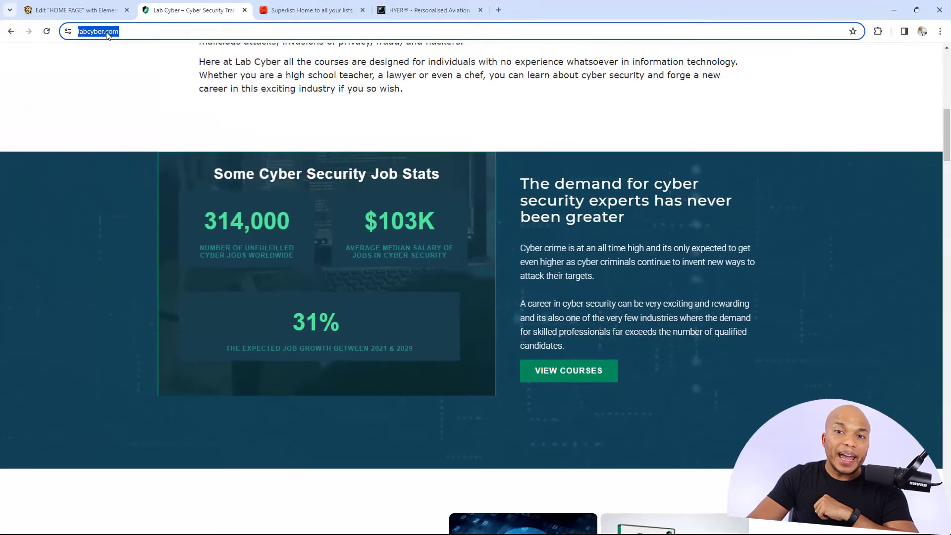
right_click(107, 31)
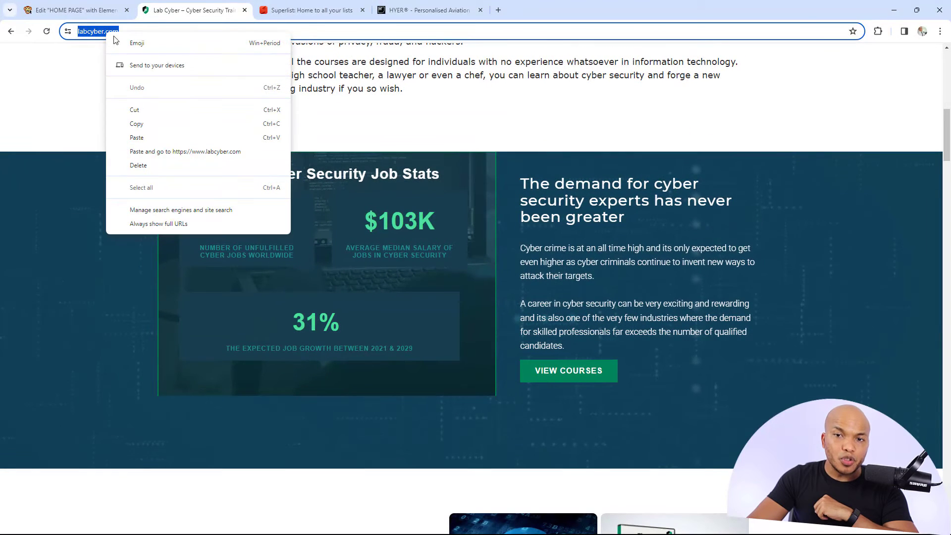
left_click(149, 126)
left_click(76, 10)
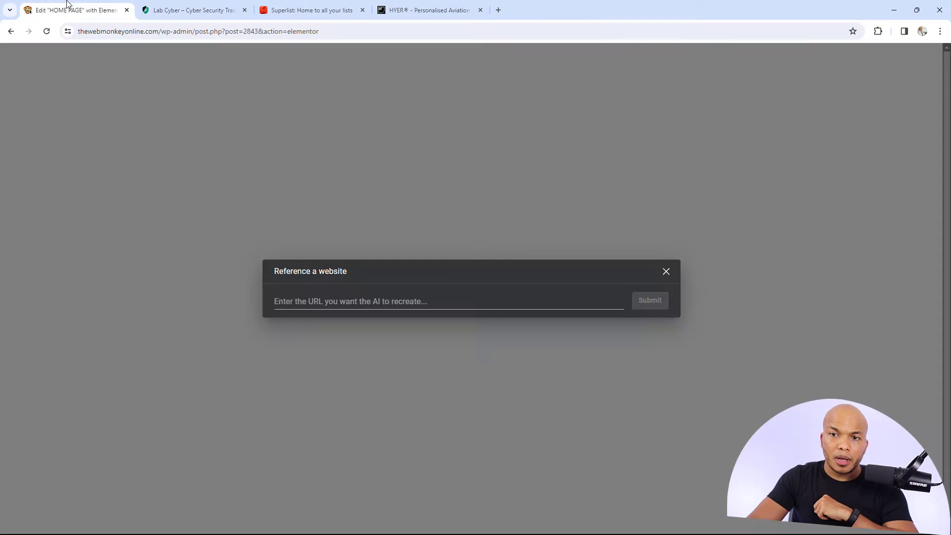
left_click(283, 299)
key("ctrl+v")
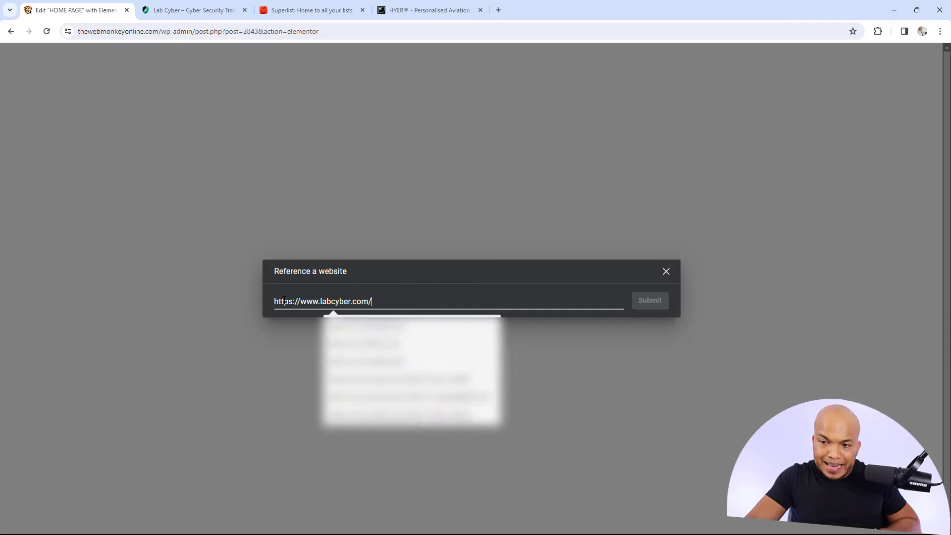
left_click(649, 301)
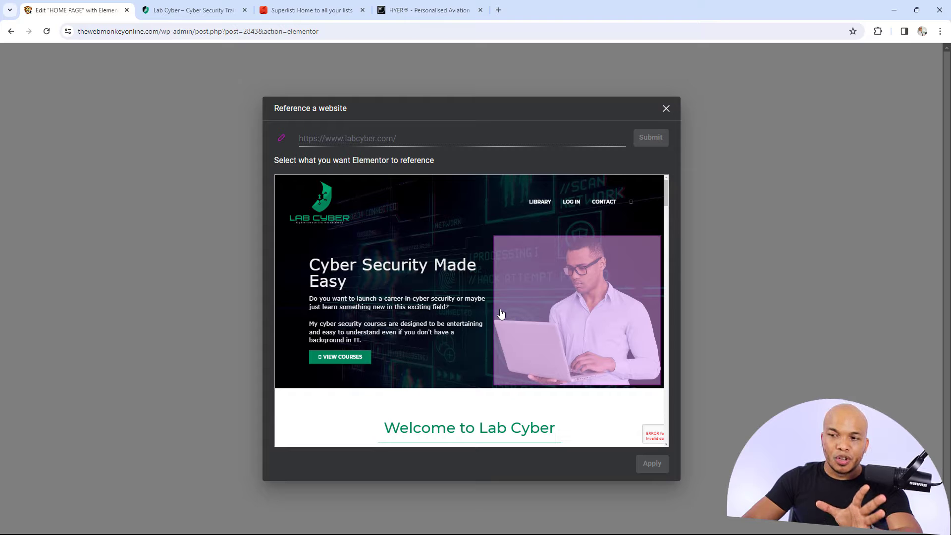
Scroll the reference preview down to Lab Cyber's job stats section and select it
scroll(502, 314, "down", 1)
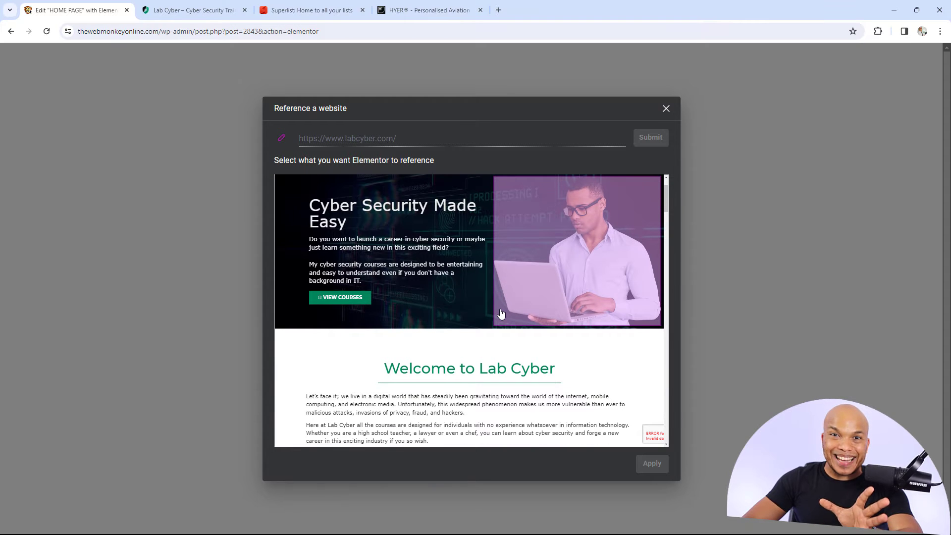
scroll(501, 314, "down", 4)
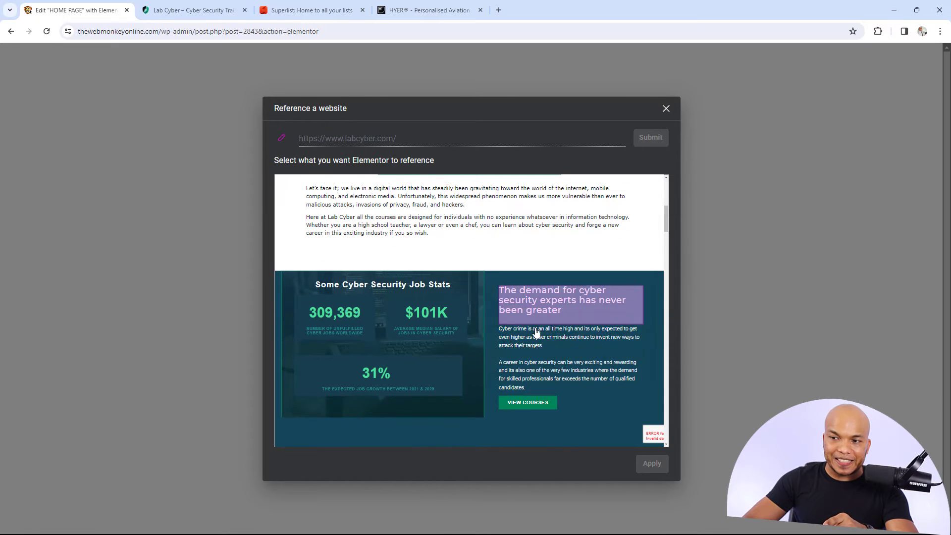
scroll(545, 357, "down", 1)
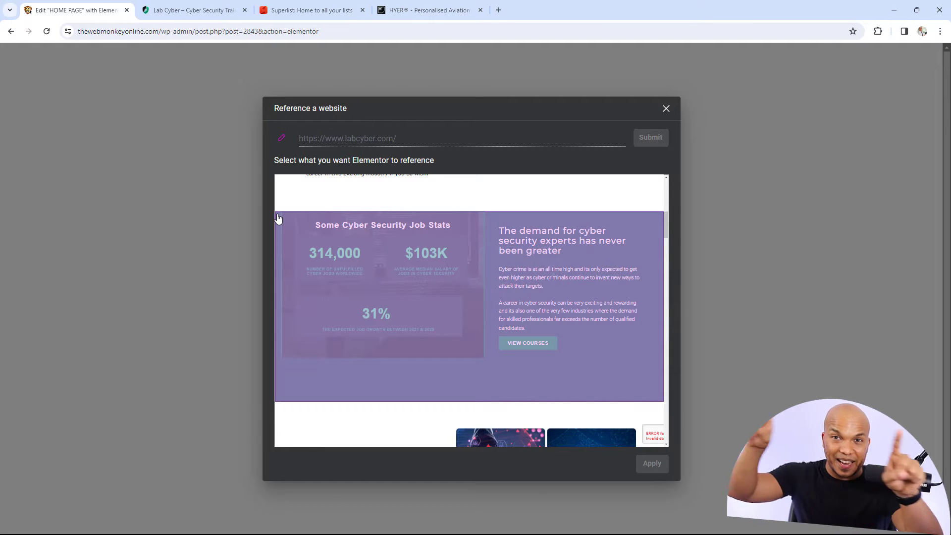
left_click(277, 218)
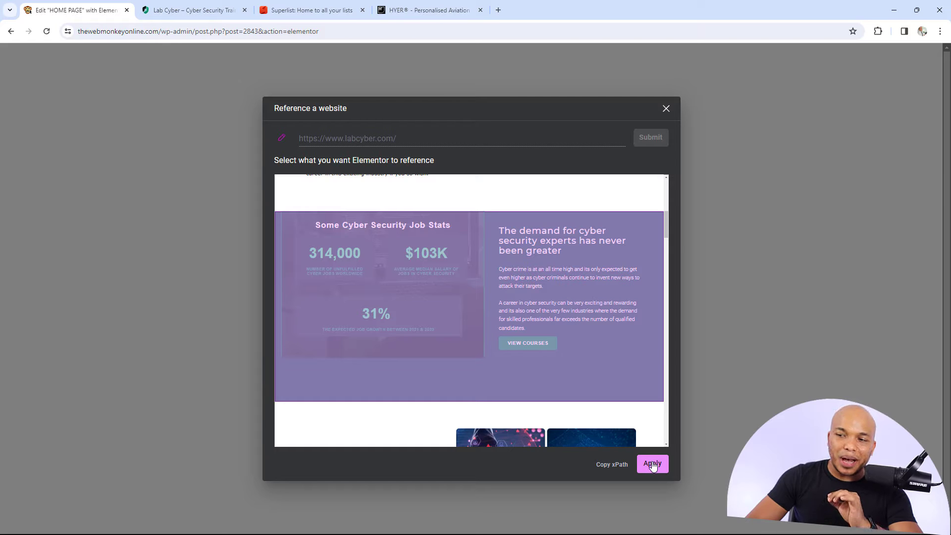
Apply the job stats reference and generate AI layouts, checking the Lab Cyber tab while they build
left_click(653, 464)
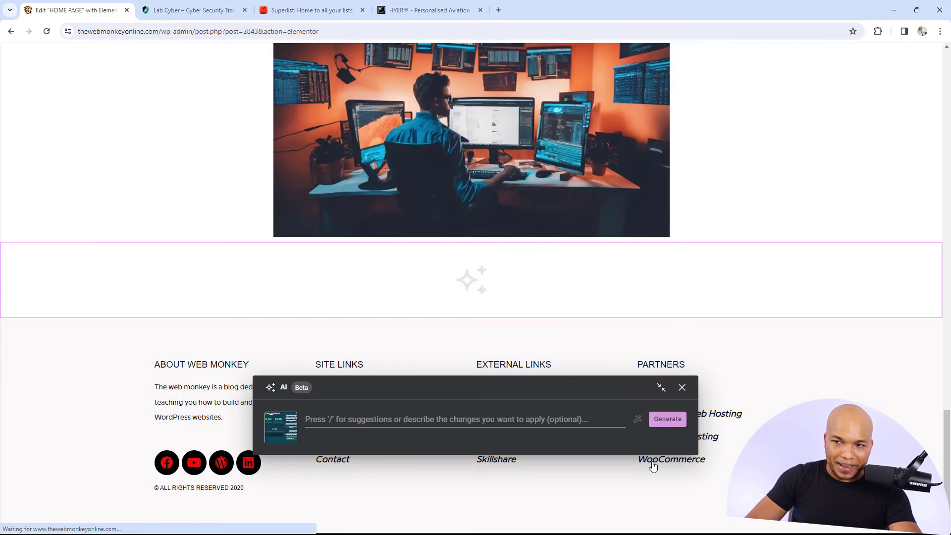
left_click(667, 419)
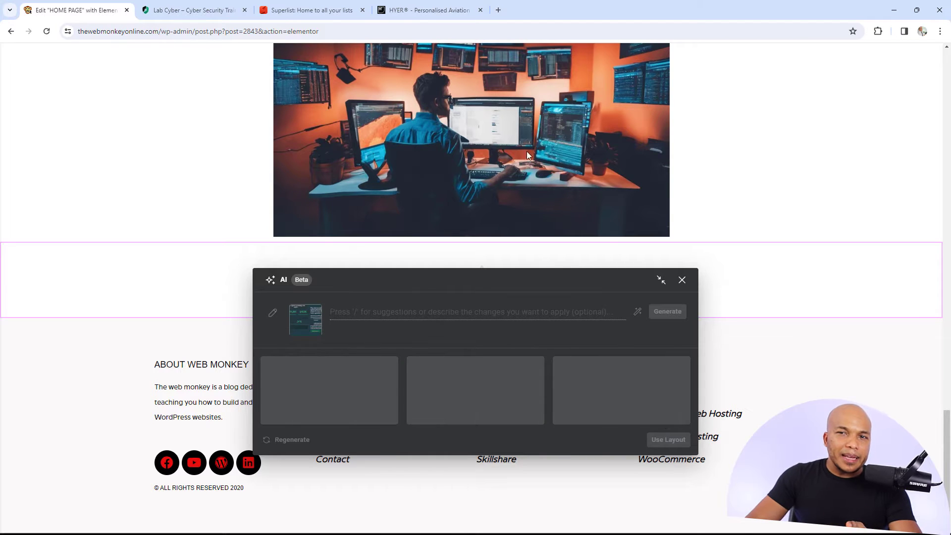
left_click(171, 11)
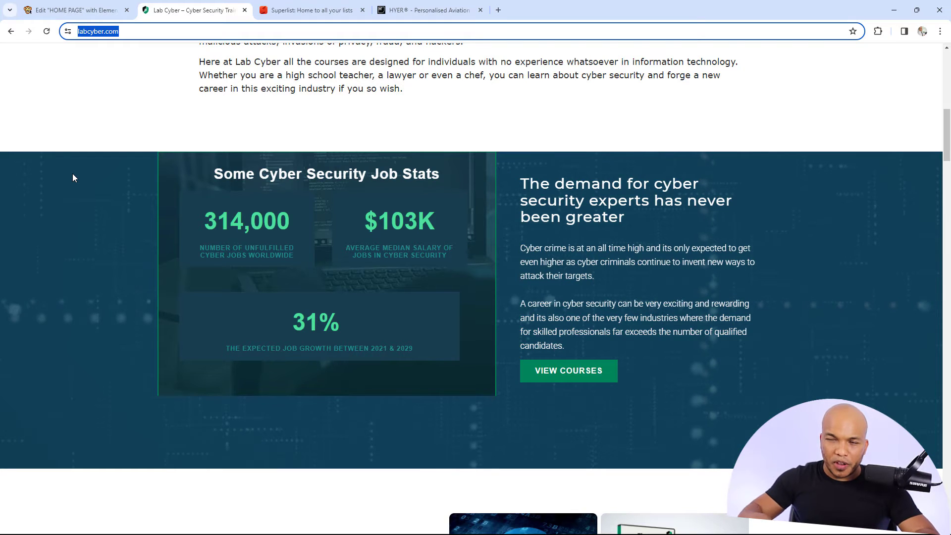
left_click(75, 10)
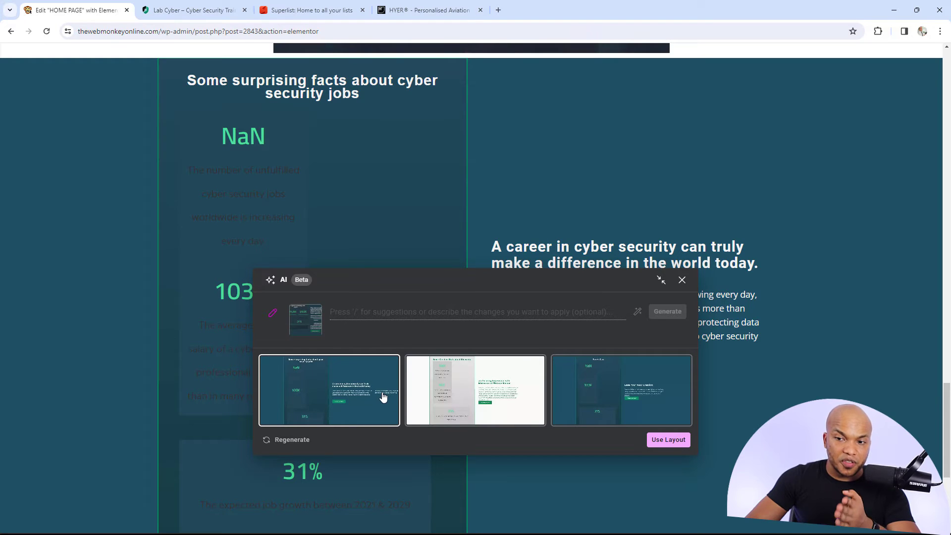
Preview all three layout variations, then insert the first, dark 'Some surprising facts about cyber security jobs' layout
left_click(522, 393)
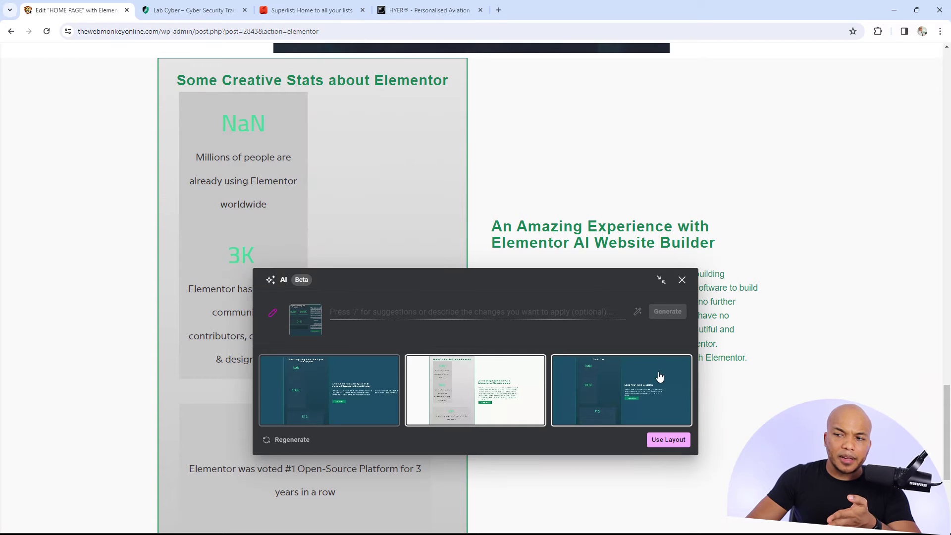
left_click(665, 383)
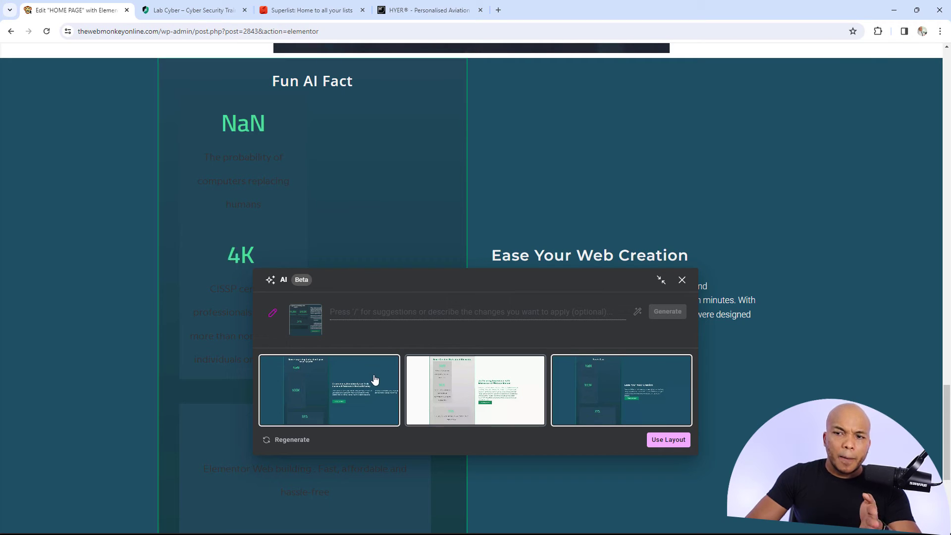
left_click(375, 380)
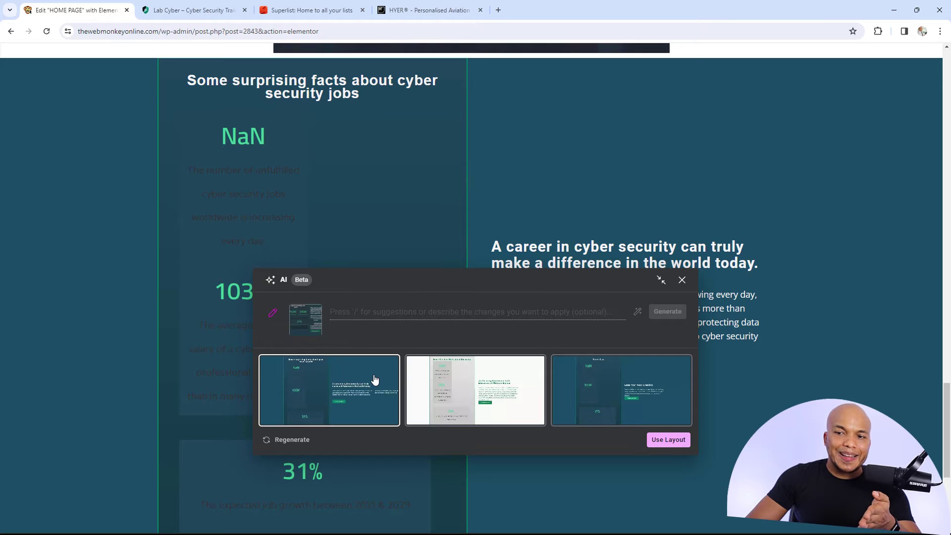
left_click(668, 439)
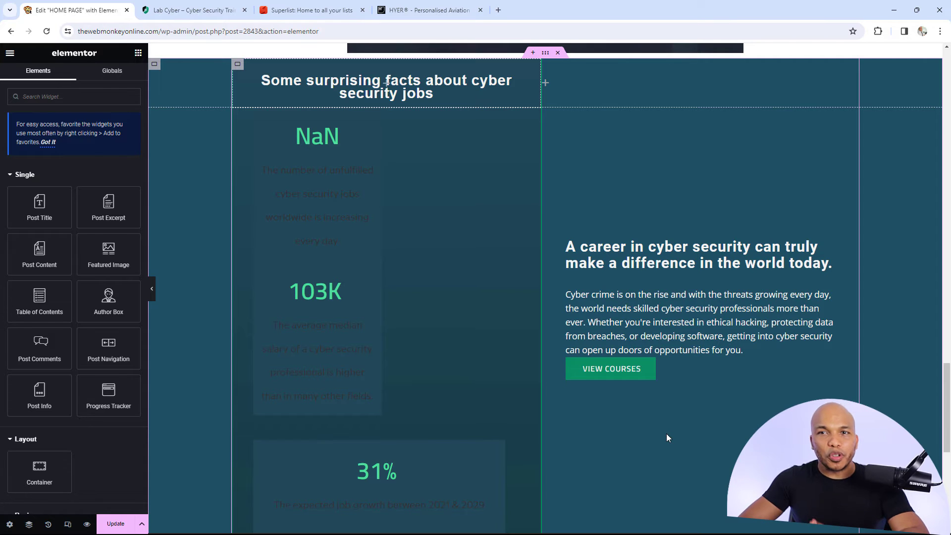
Switch back and forth between the new stats section and the original Lab Cyber section, ending on Lab Cyber
left_click(193, 9)
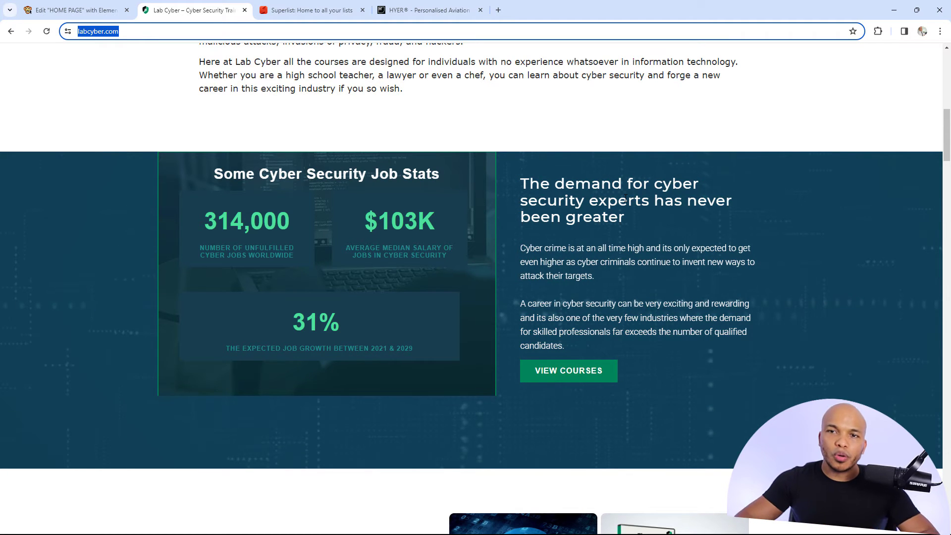
key("ctrl+shift+Tab")
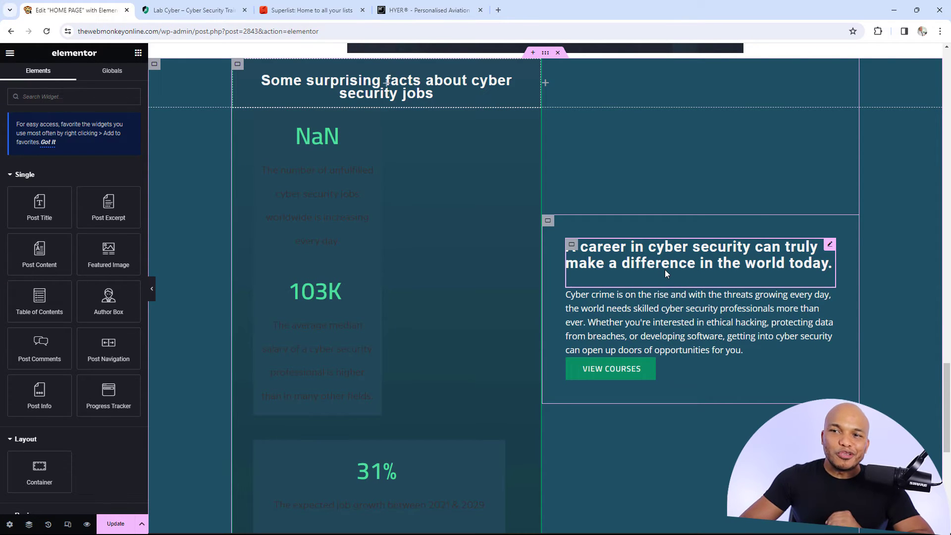
left_click(202, 5)
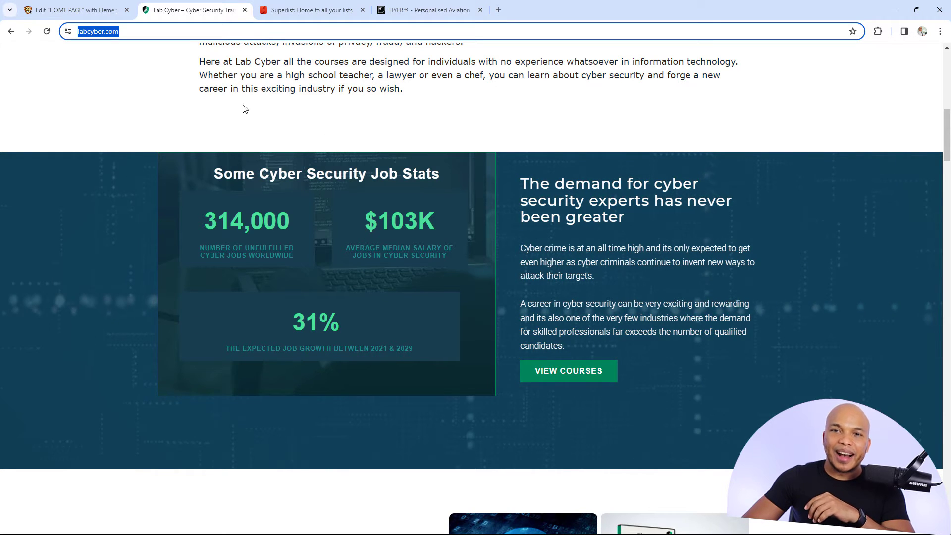
left_click(75, 10)
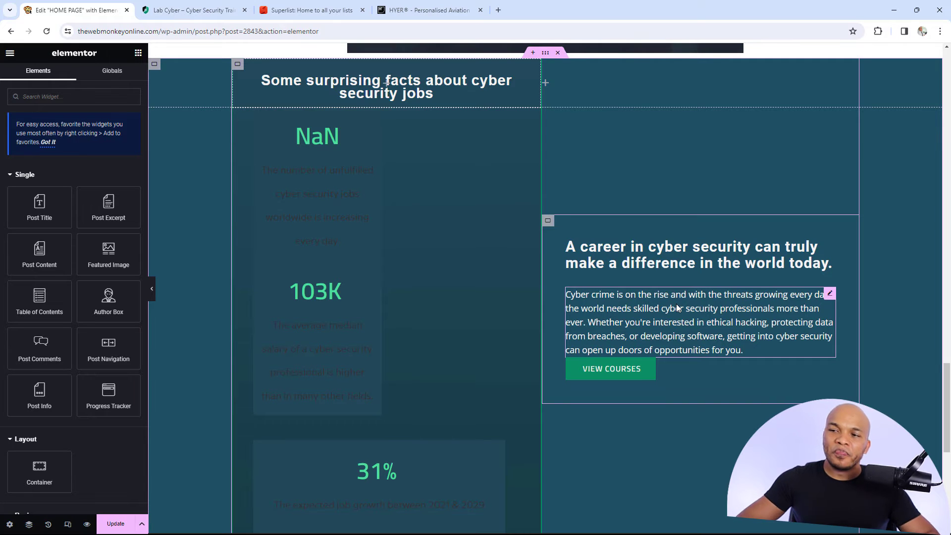
scroll(677, 307, "down", 3)
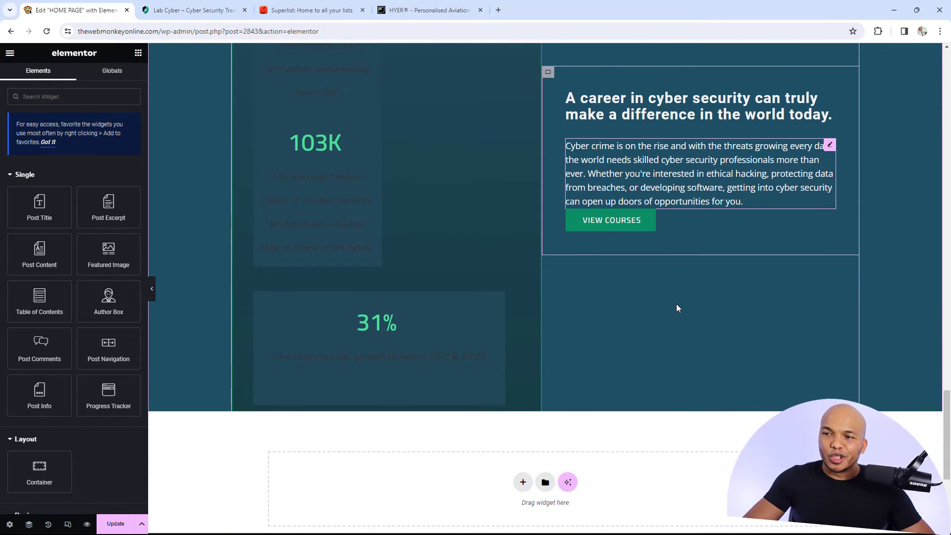
scroll(677, 307, "up", 4)
left_click(193, 10)
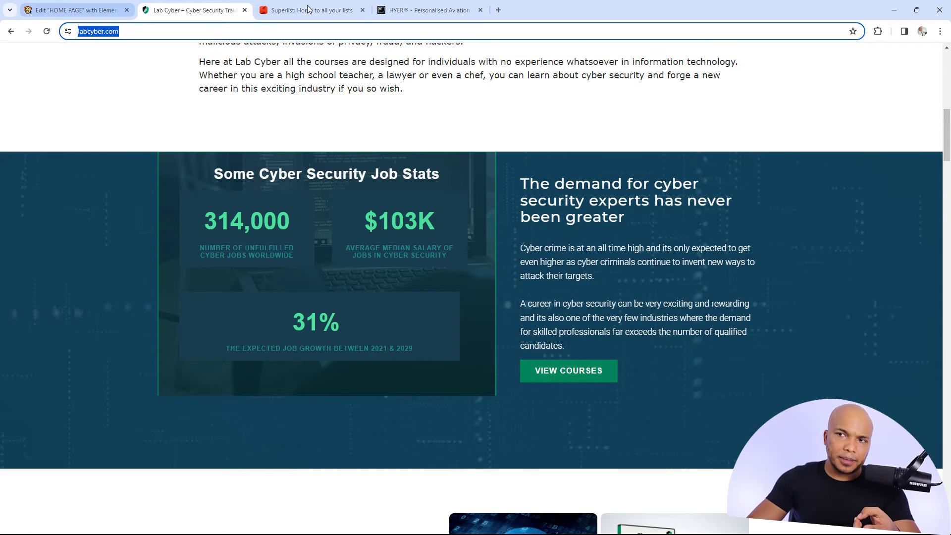
On the HYER tab, scroll to Flexible Services and select the flyhyer.com address for copying
left_click(436, 5)
scroll(296, 147, "up", 20)
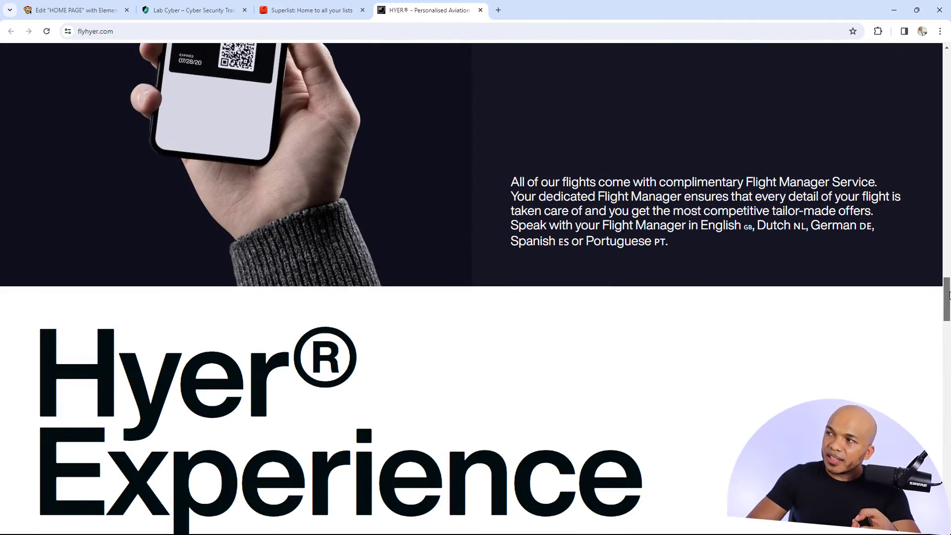
left_click_drag(948, 295, 931, 163)
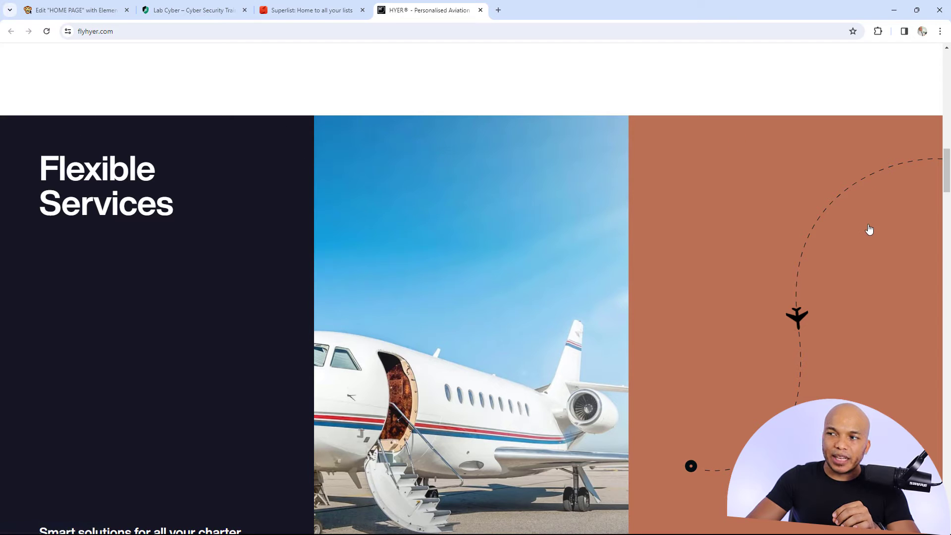
scroll(869, 229, "down", 1)
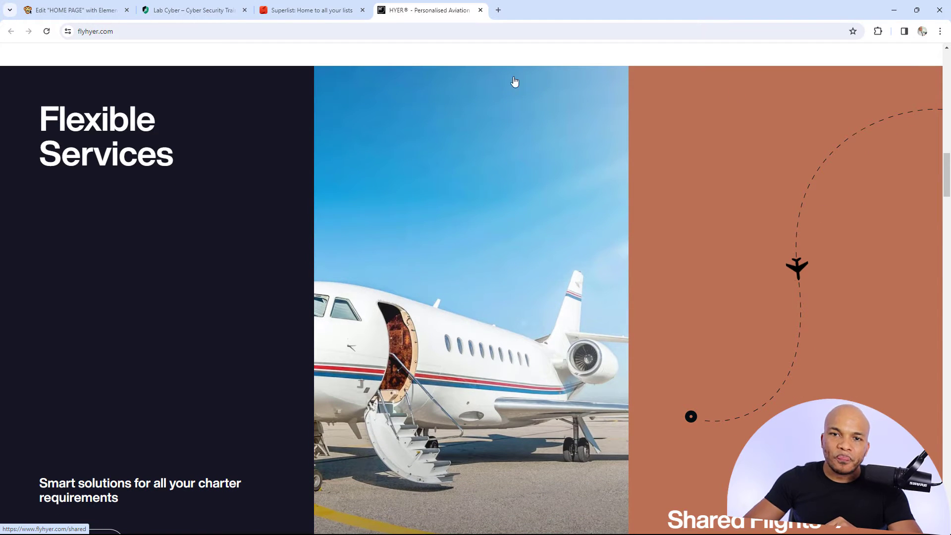
left_click(94, 31)
right_click(96, 32)
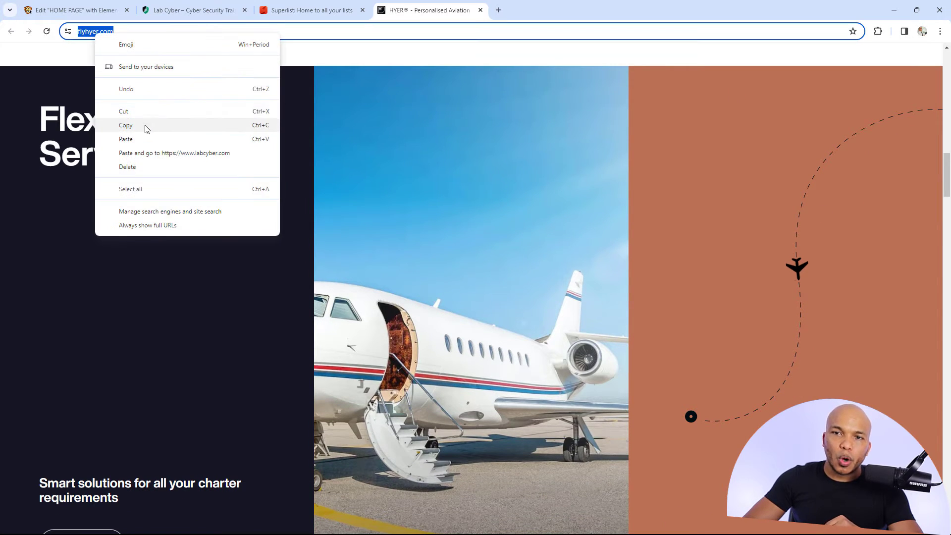
left_click(144, 126)
left_click(92, 7)
scroll(501, 322, "down", 7)
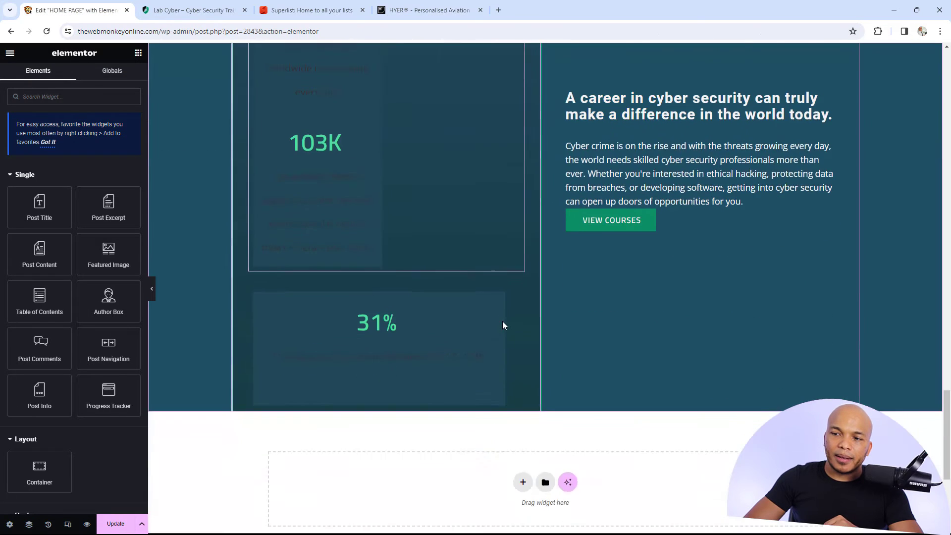
left_click(567, 334)
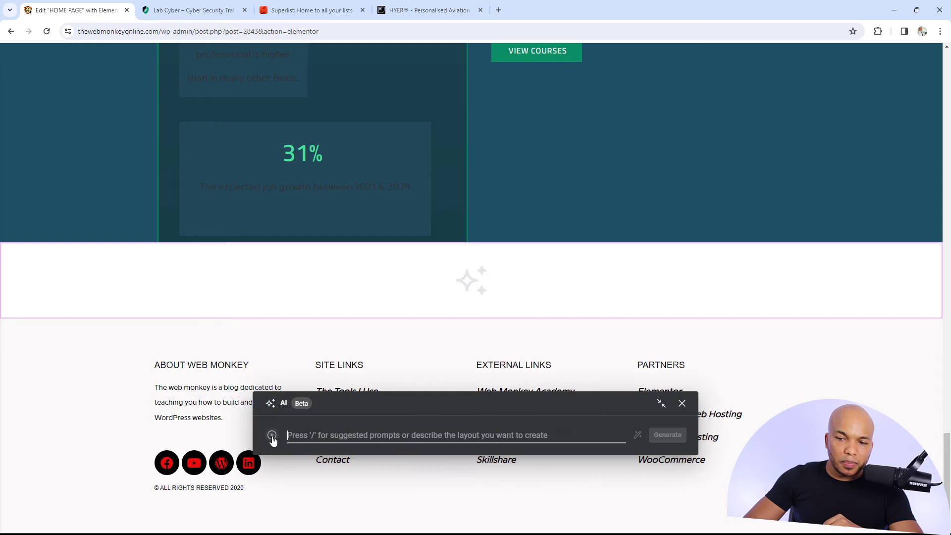
left_click(307, 460)
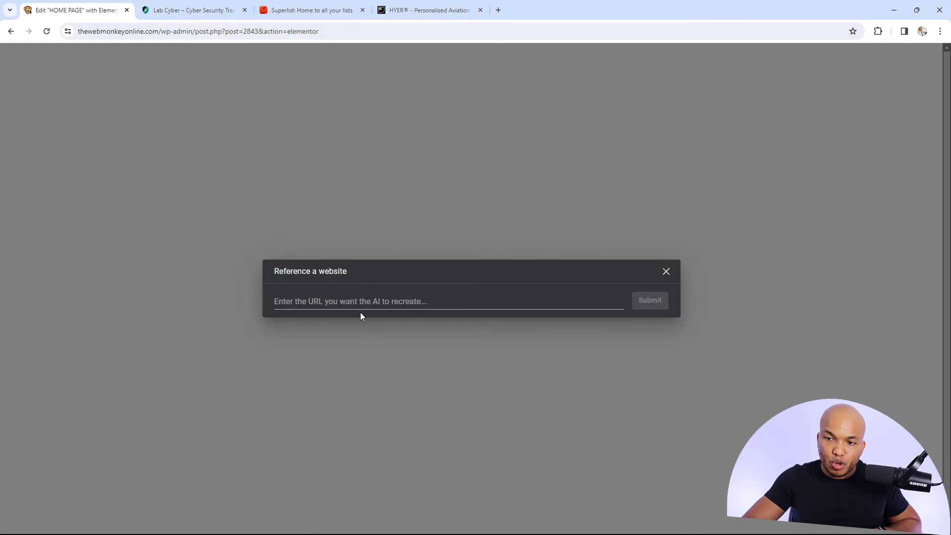
left_click(360, 306)
key("ctrl+v")
left_click(649, 304)
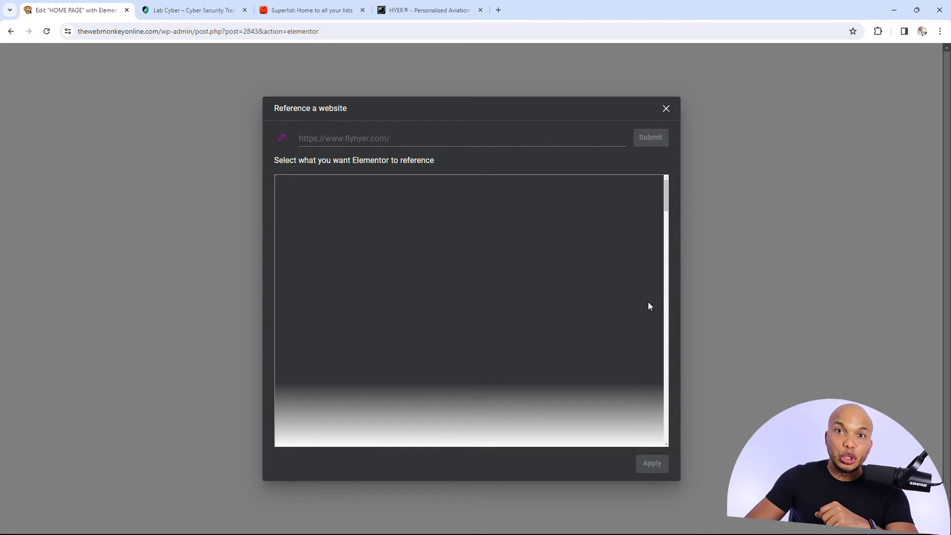
Scroll the reference preview down to the Hyer site's dark footer
left_click_drag(665, 193, 667, 413)
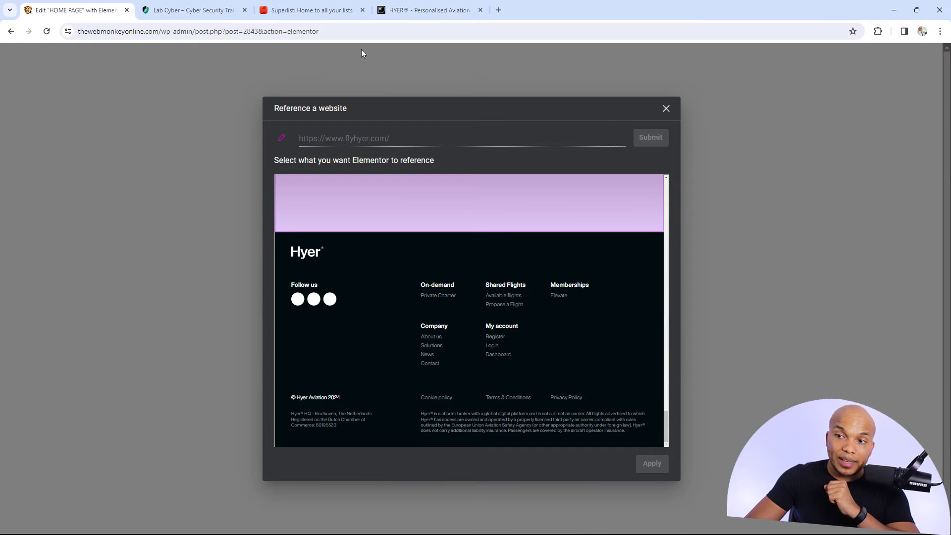
Look over the Hyer homepage back up to its hero, then switch to the Superlist tab
left_click(428, 6)
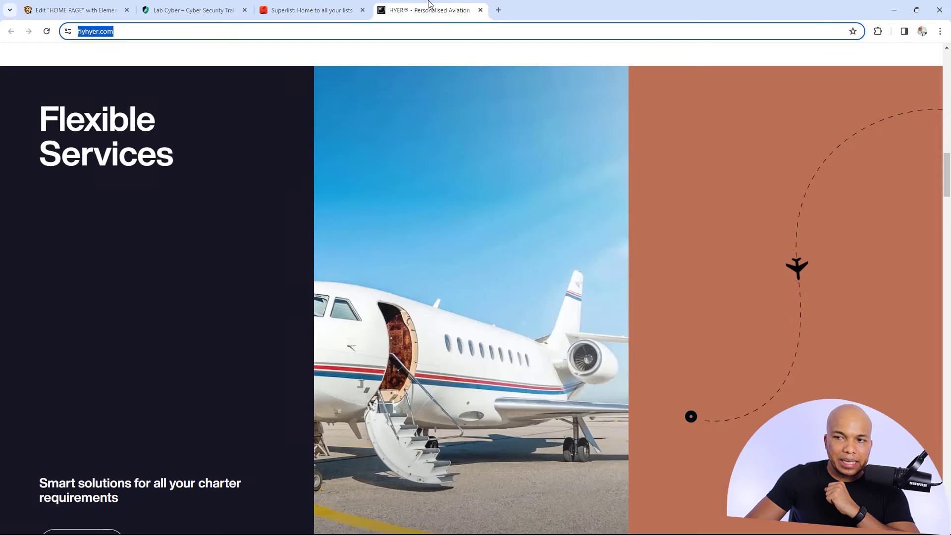
left_click_drag(947, 173, 948, 70)
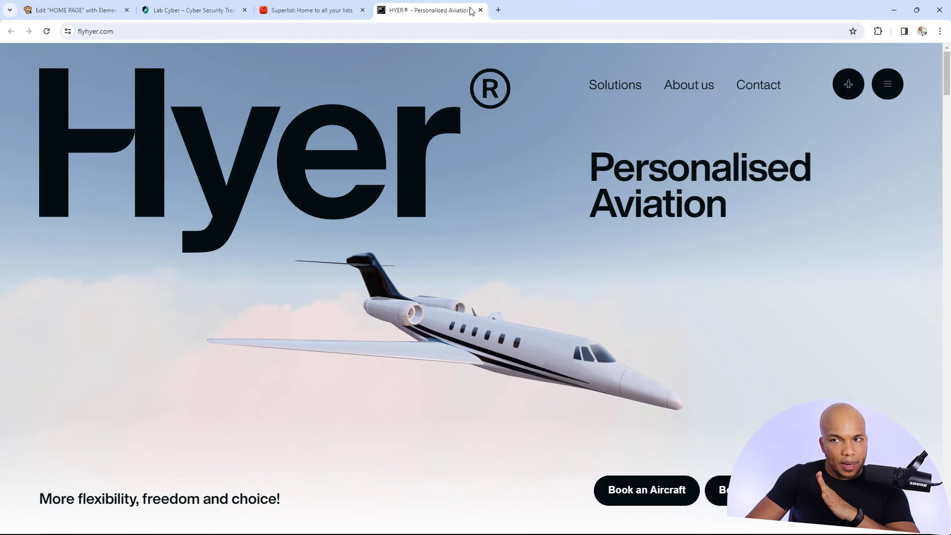
left_click(305, 5)
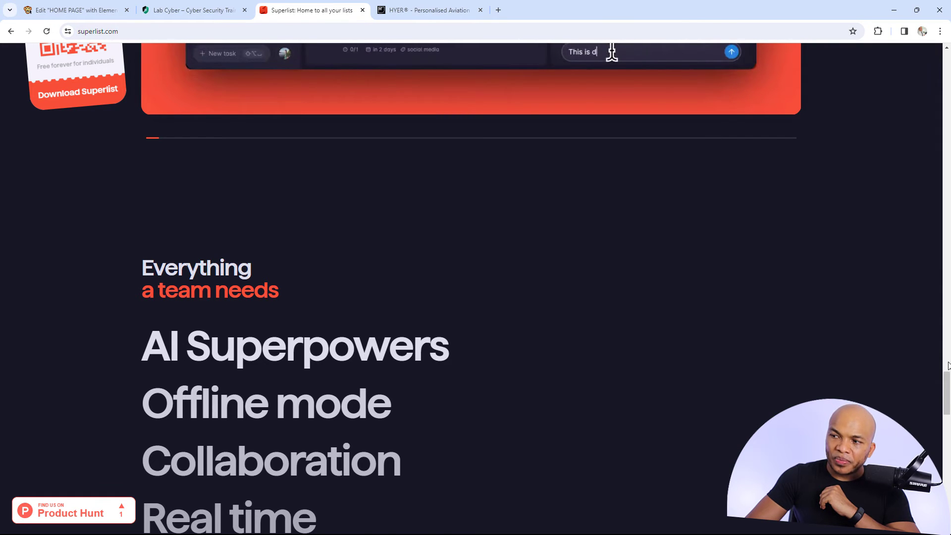
Scroll to Superlist's footer, copy the superlist.com address, and return to the Elementor editor
left_click_drag(948, 376, 948, 503)
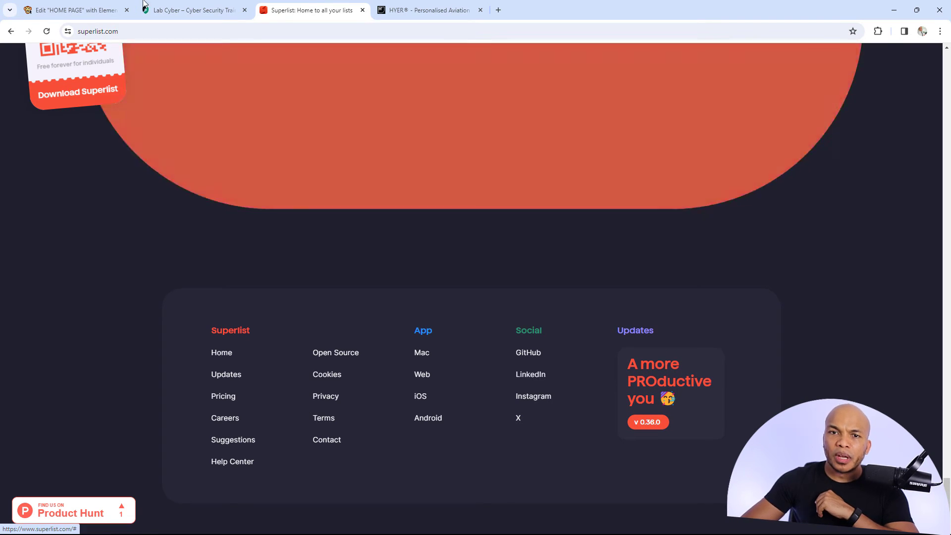
left_click(77, 9)
left_click(297, 10)
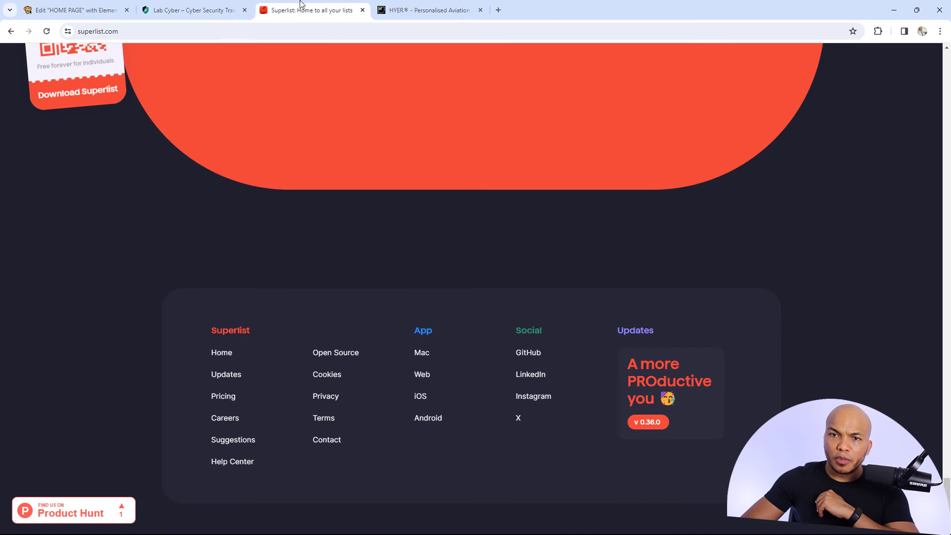
left_click(113, 32)
right_click(113, 31)
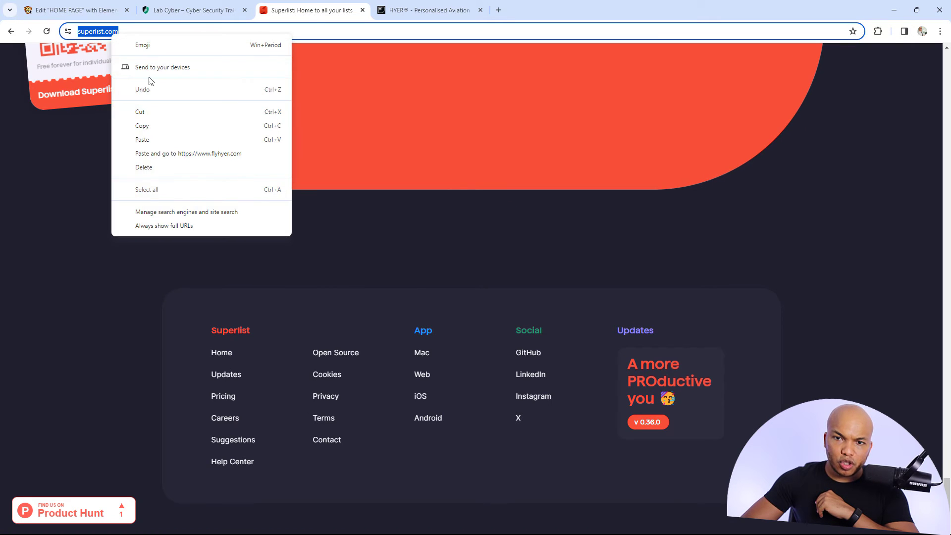
left_click(146, 125)
left_click(77, 10)
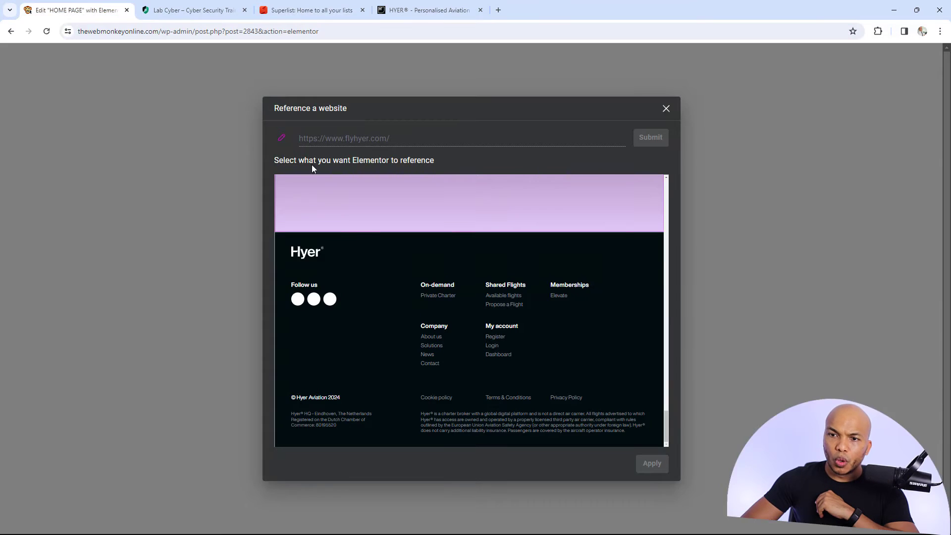
Dismiss the Hyer reference and load the pasted superlist.com address as the new website reference
left_click(665, 108)
left_click(325, 435)
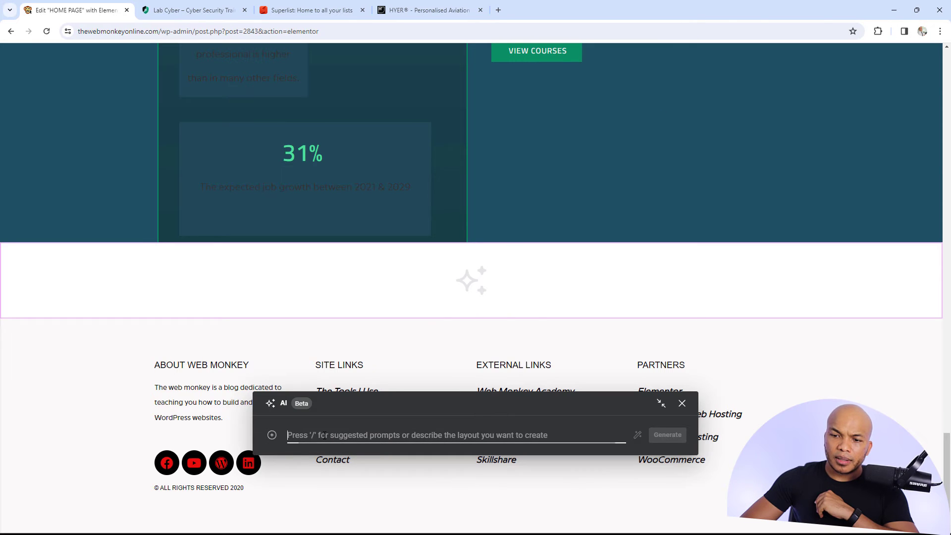
left_click(271, 435)
left_click(303, 458)
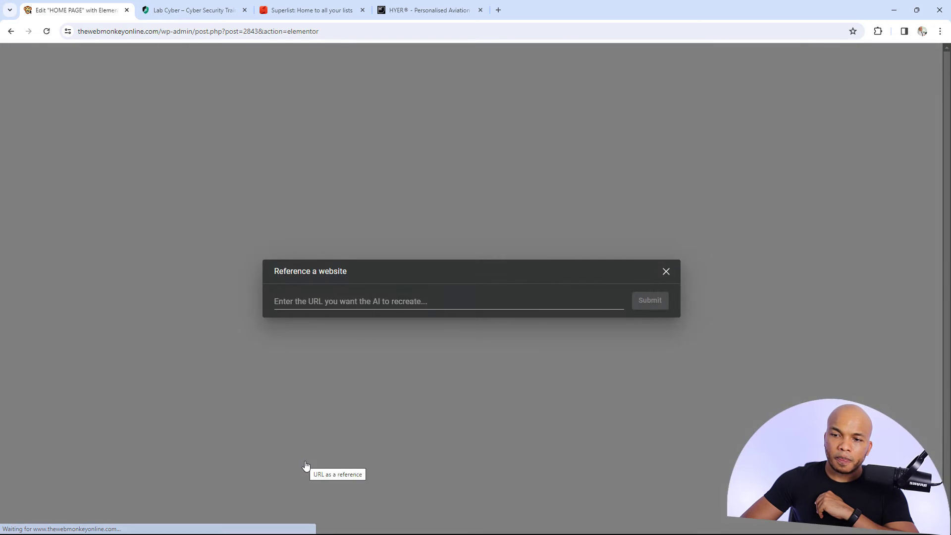
left_click(563, 303)
key("ctrl+v")
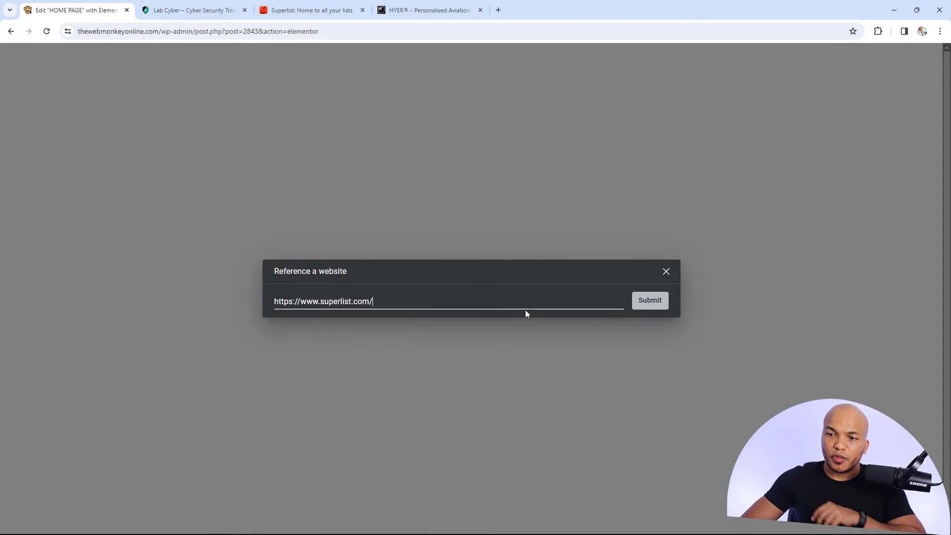
left_click(658, 300)
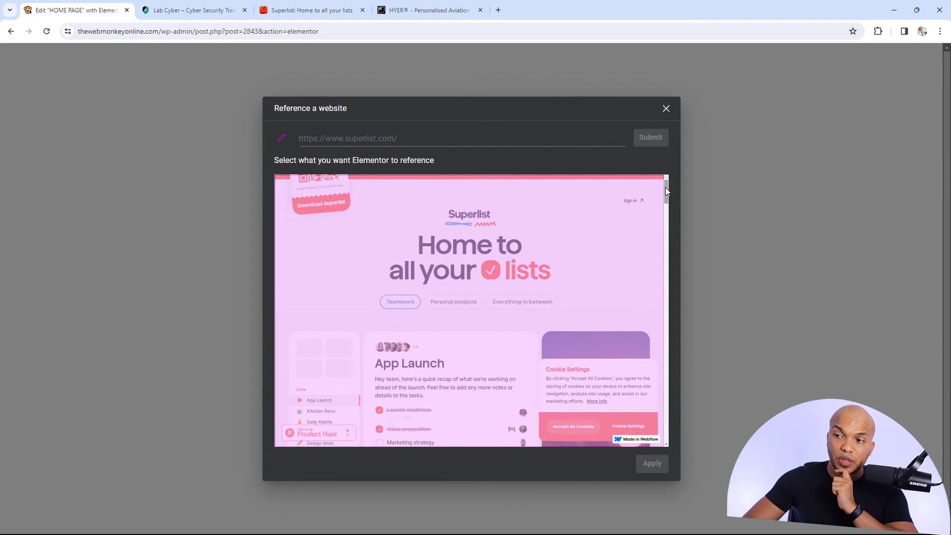
Scroll the superlist.com preview, compare it with the live site, and reach its Superlist/App/Social/Updates footer
left_click_drag(665, 188, 666, 439)
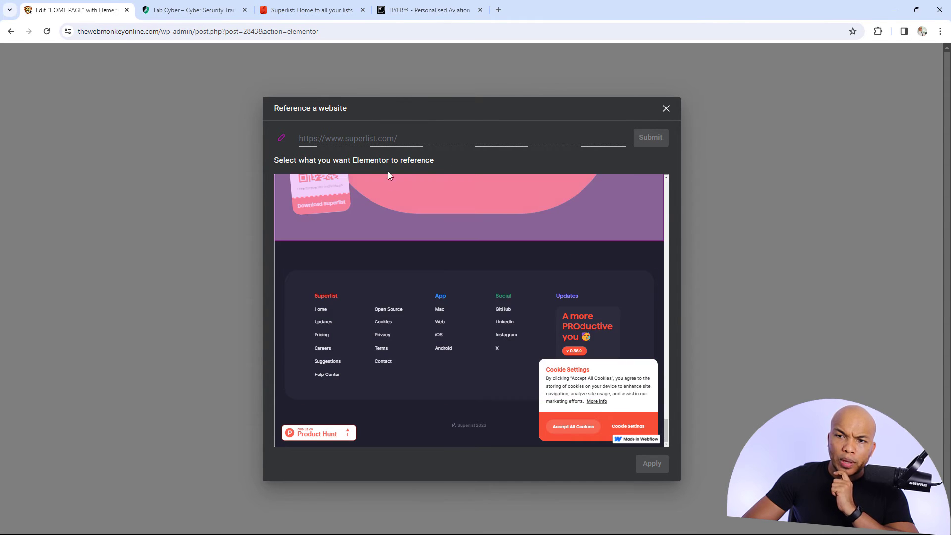
left_click(454, 207)
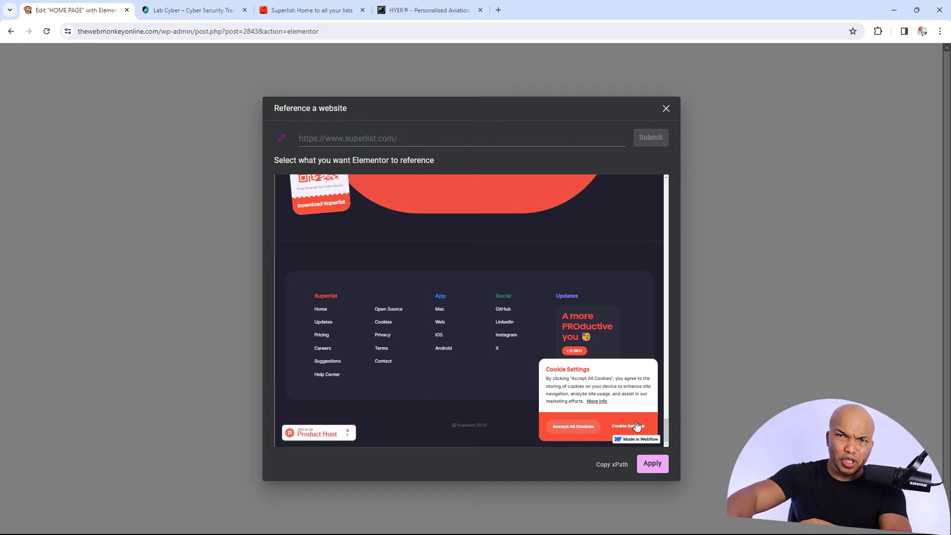
key("ctrl+3")
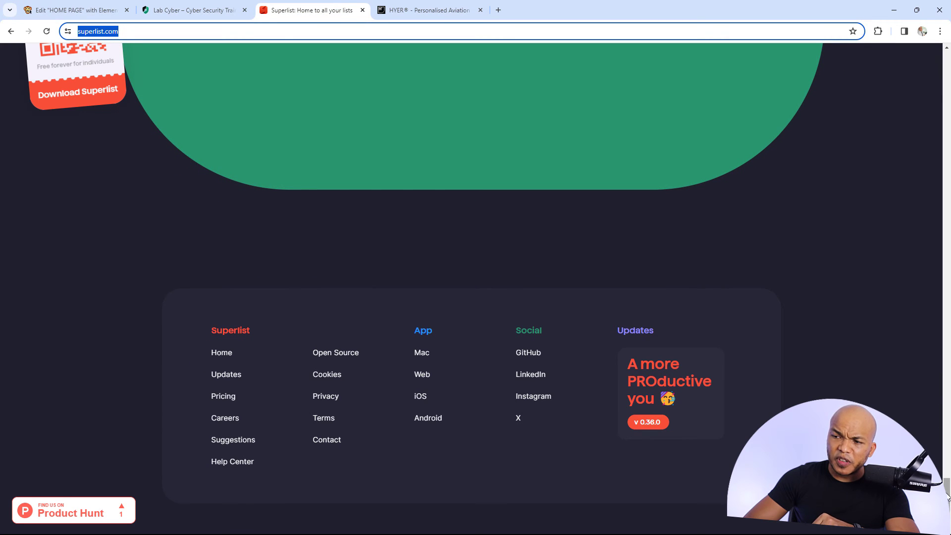
left_click_drag(948, 496, 947, 86)
left_click(74, 10)
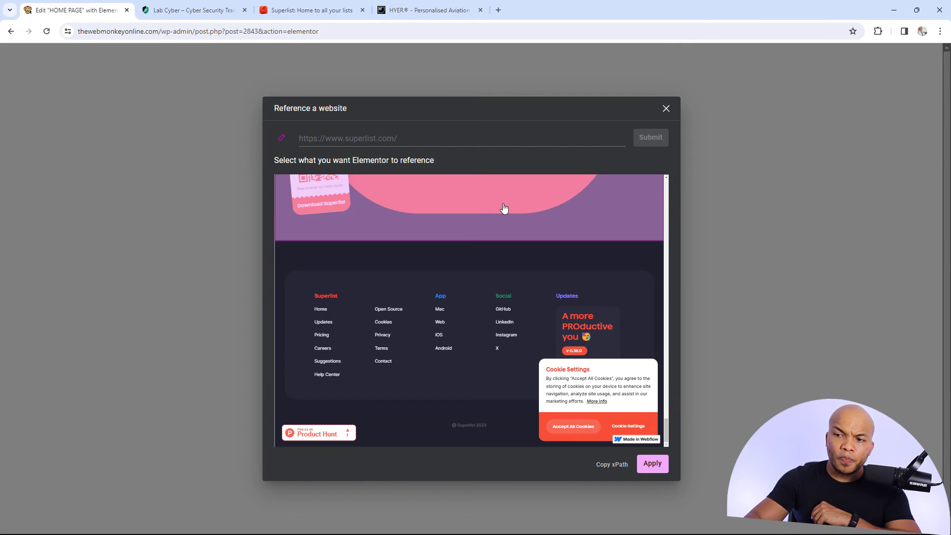
left_click(504, 207)
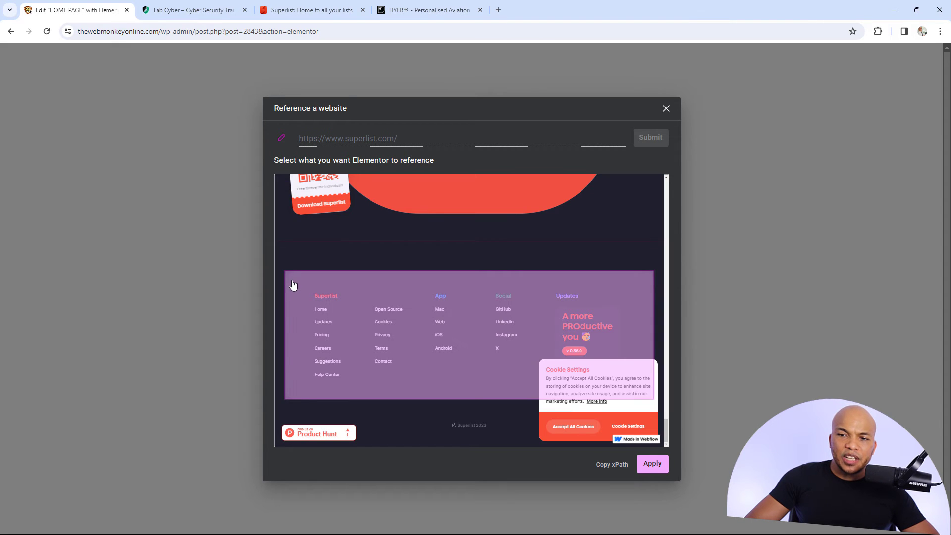
Select Superlist's inner footer box in the preview and apply it as the AI reference
left_click(292, 282)
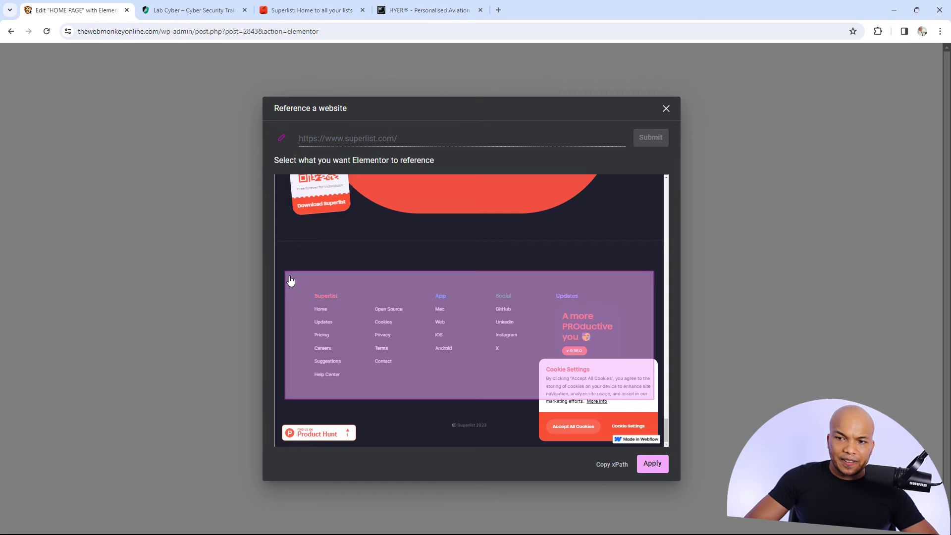
left_click(290, 281)
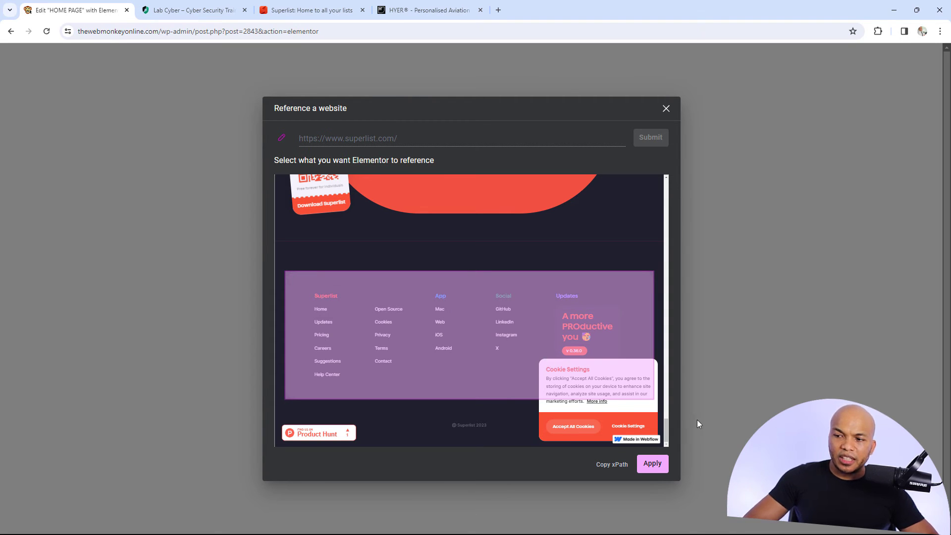
left_click(649, 467)
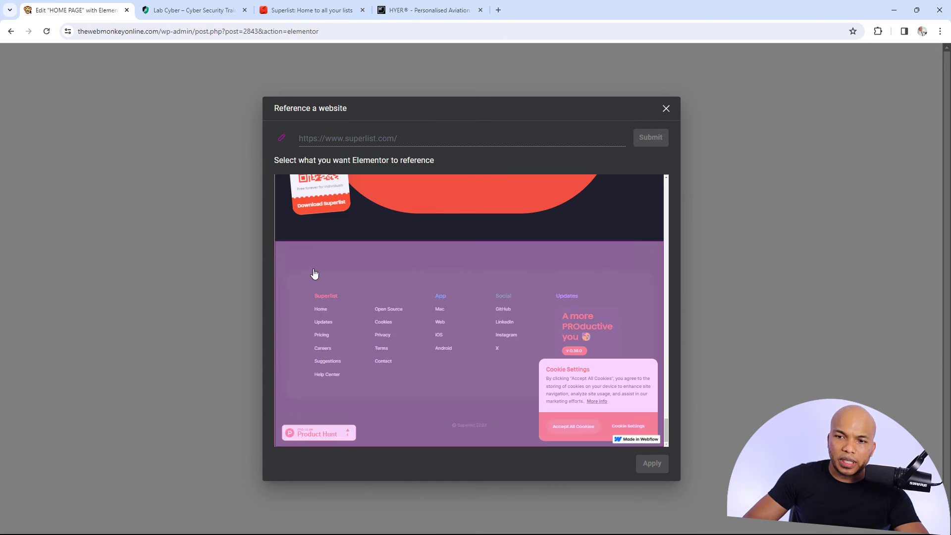
left_click(296, 276)
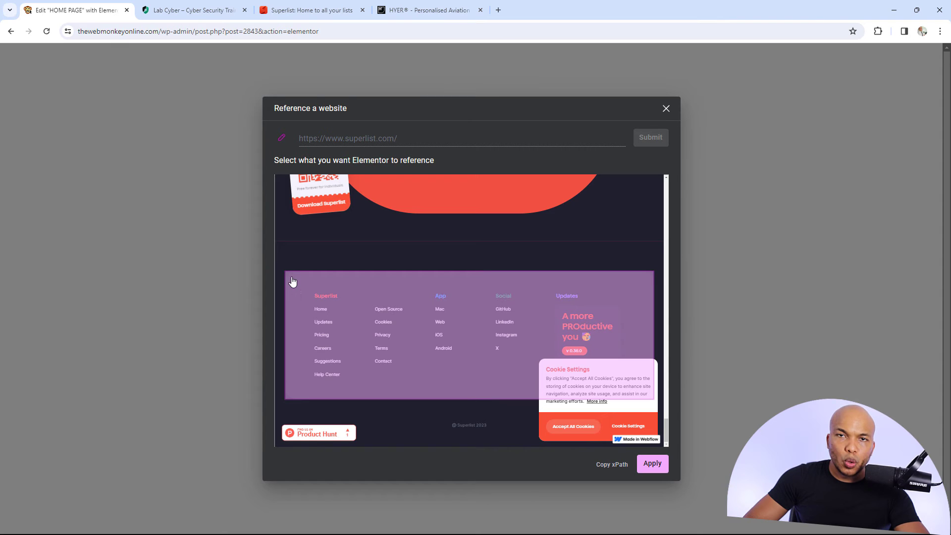
left_click(293, 276)
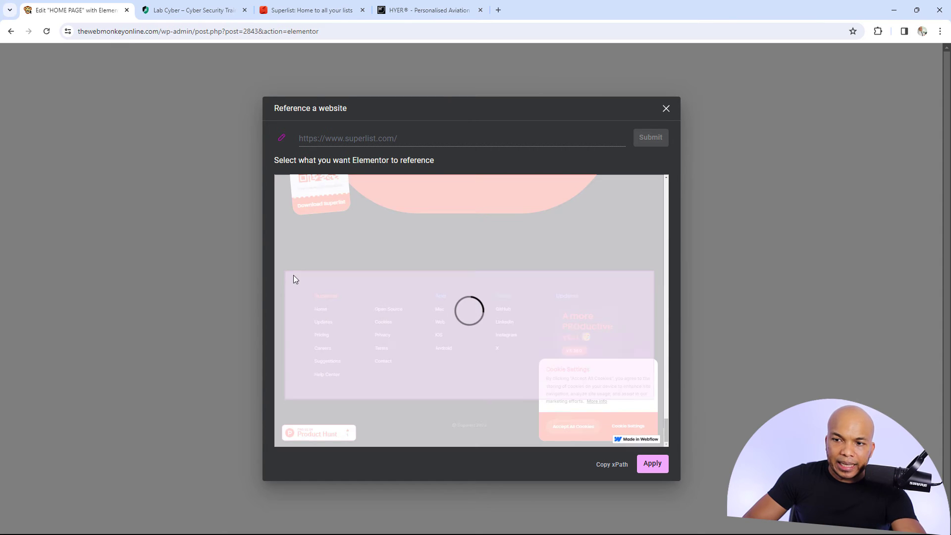
left_click(652, 463)
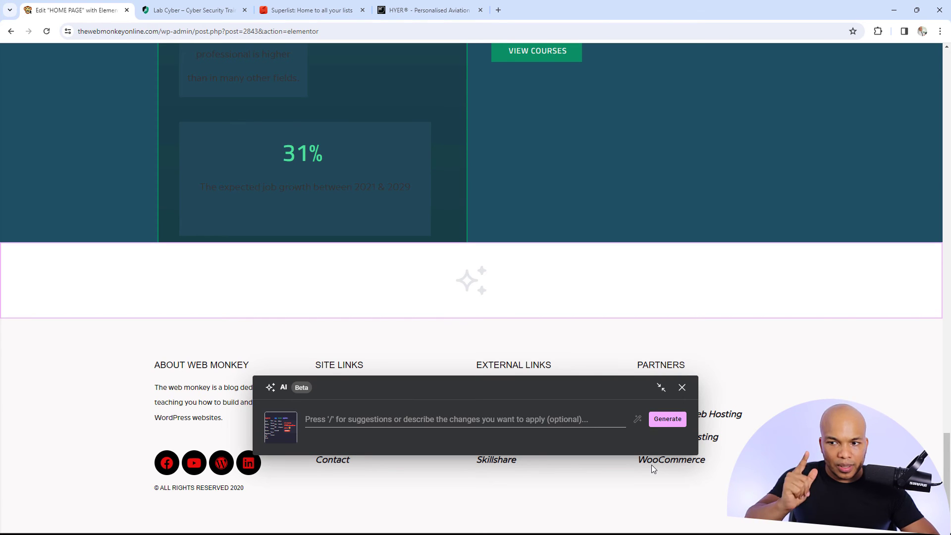
Generate three footer layouts from the Superlist reference and preview the dark navy variation
left_click(668, 425)
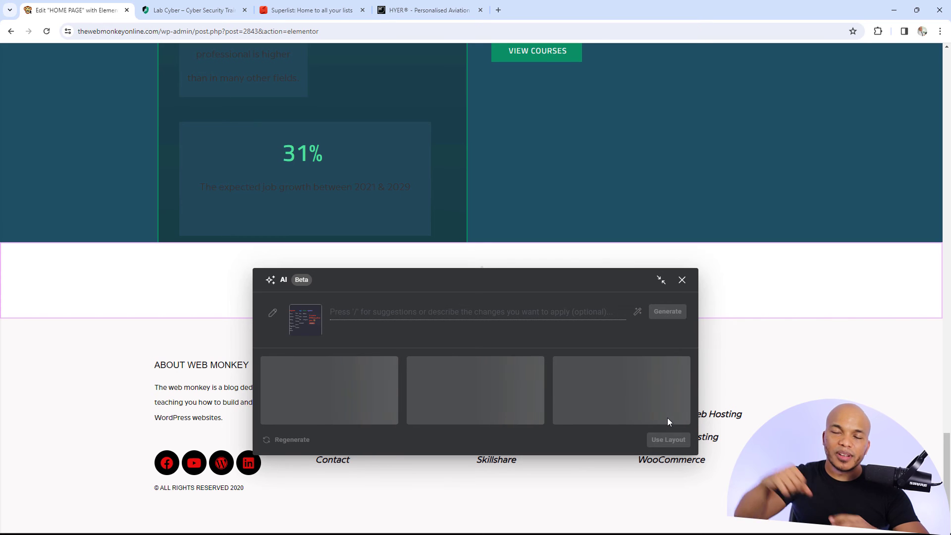
left_click(667, 417)
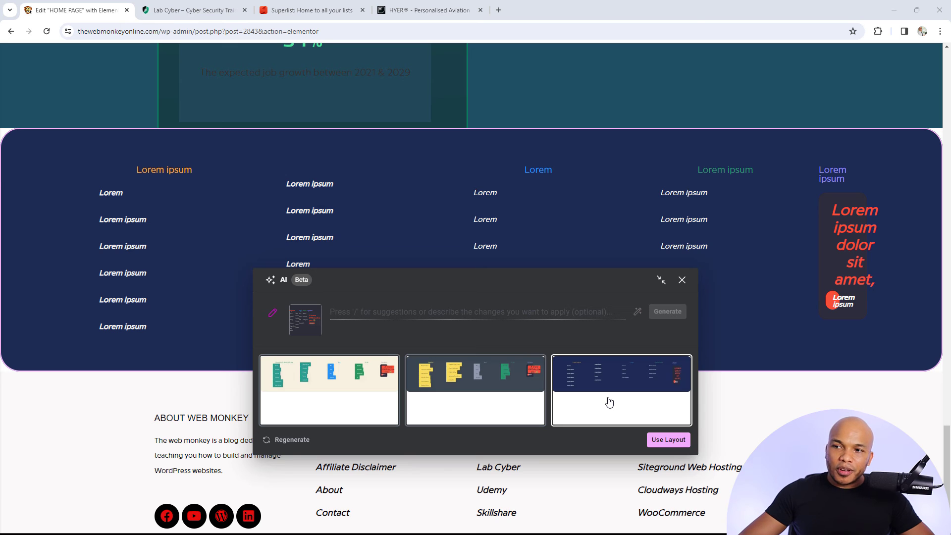
left_click(668, 439)
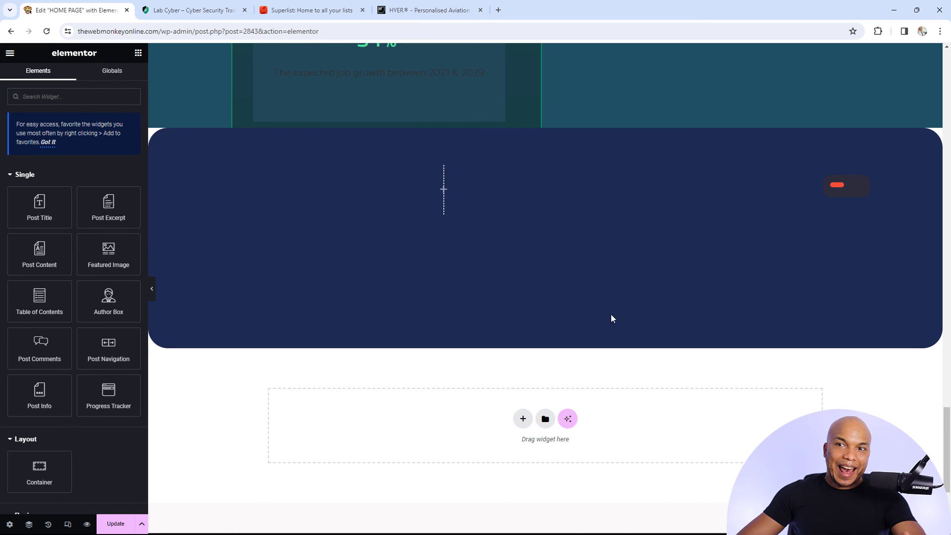
left_click(317, 10)
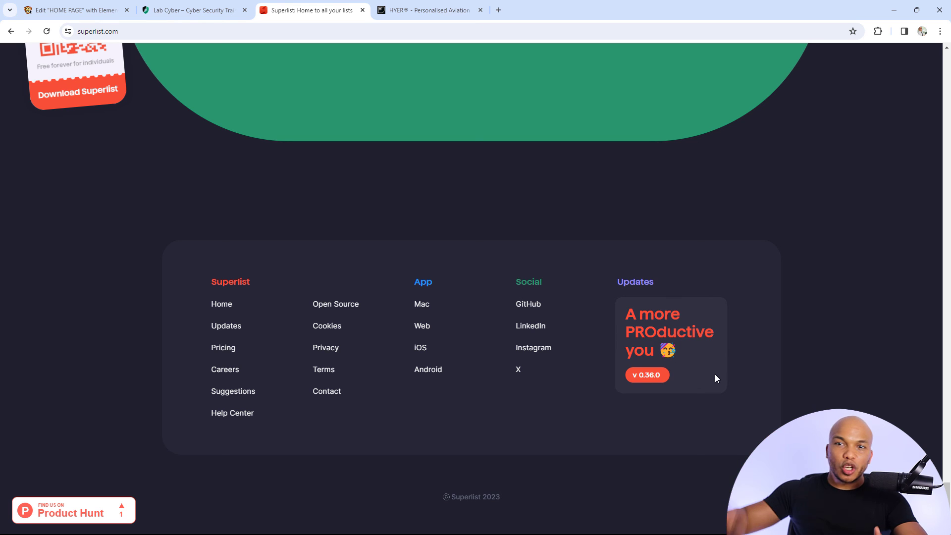
left_click(98, 3)
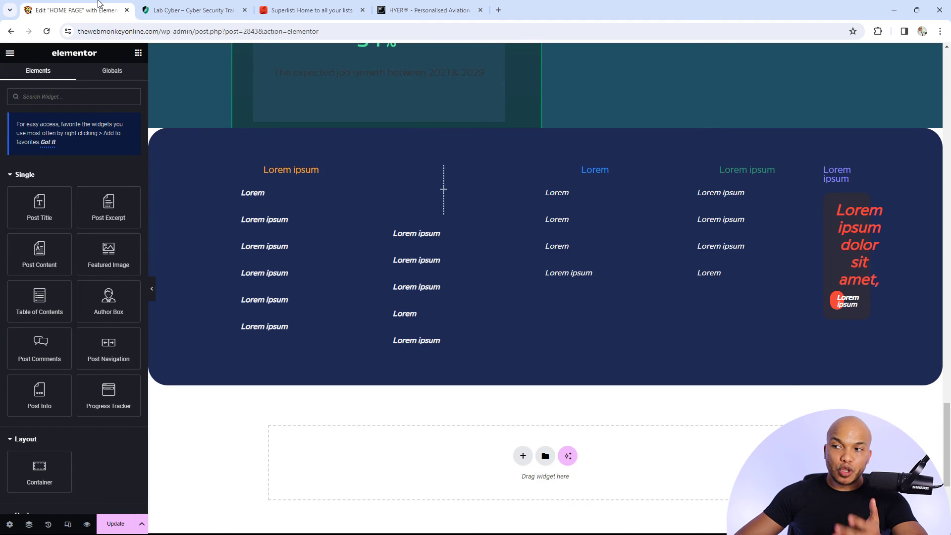